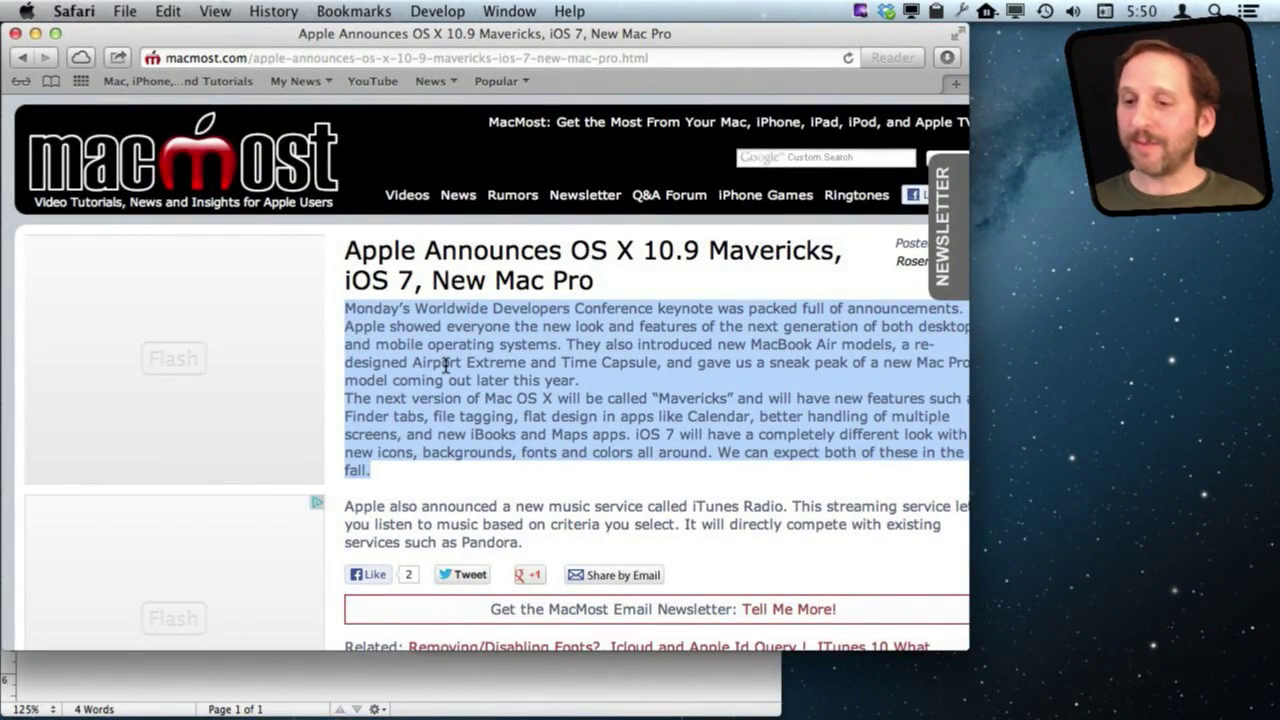
# Step: Copy the first two body paragraphs of the Mavericks article in Safari and switch to TextEdit
pyautogui.click(366, 321)
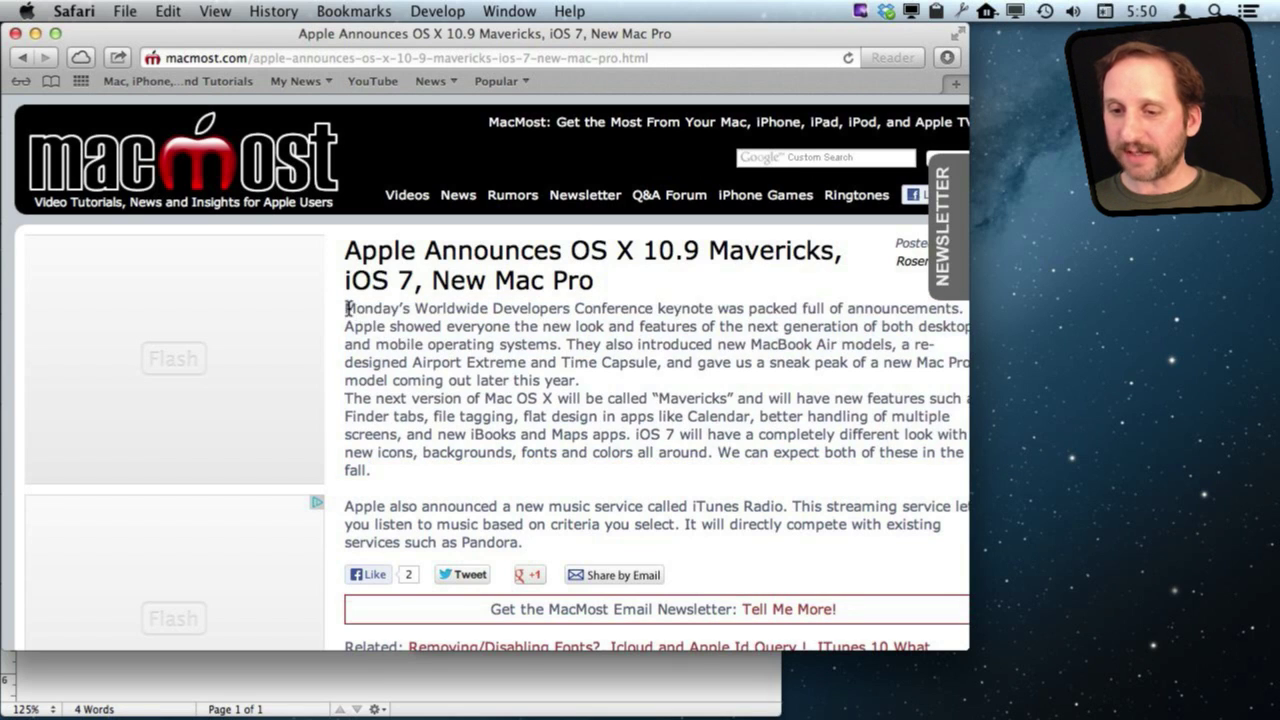
pyautogui.moveTo(348, 307); pyautogui.dragTo(380, 470)
pyautogui.press('super+c')
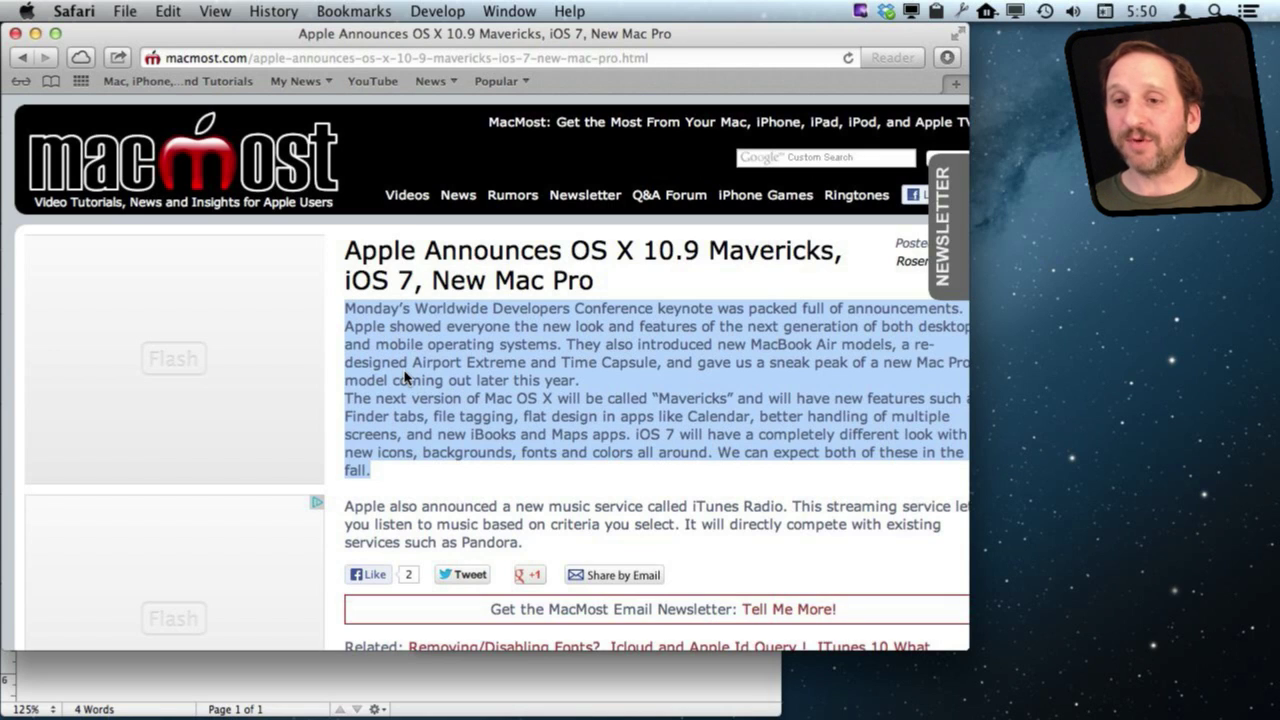
pyautogui.moveTo(712, 695)
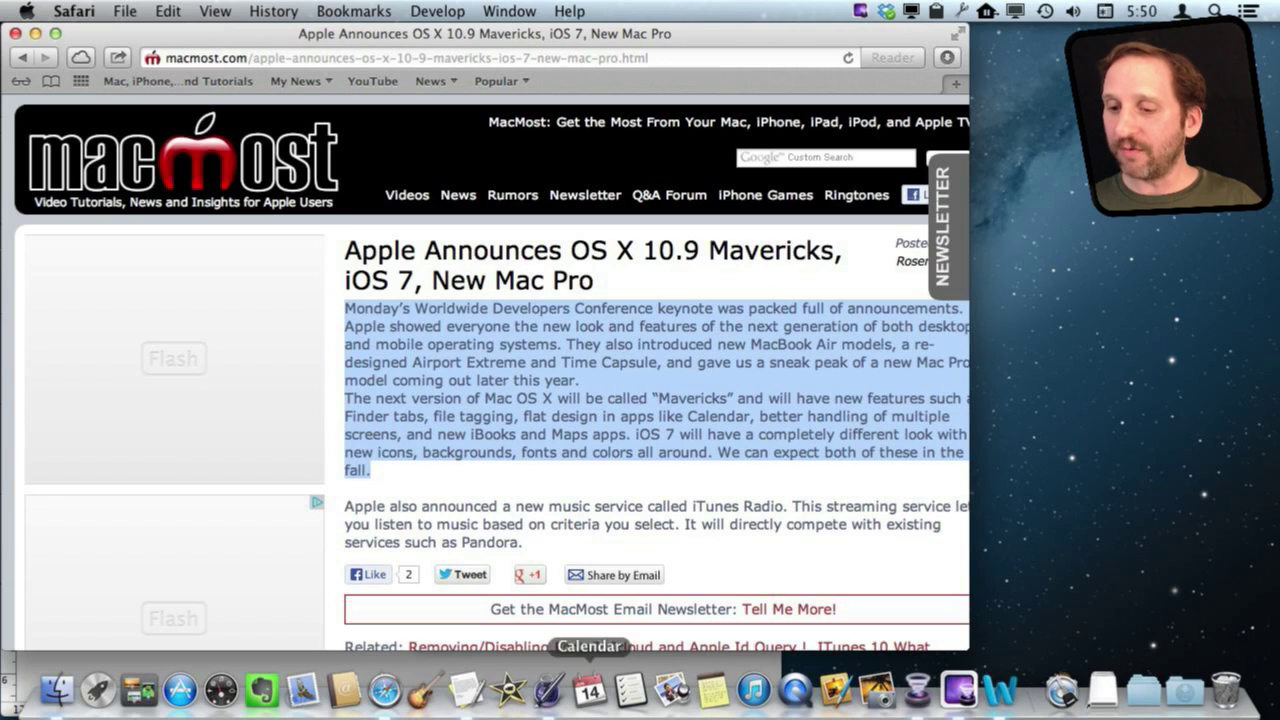
pyautogui.click(467, 693)
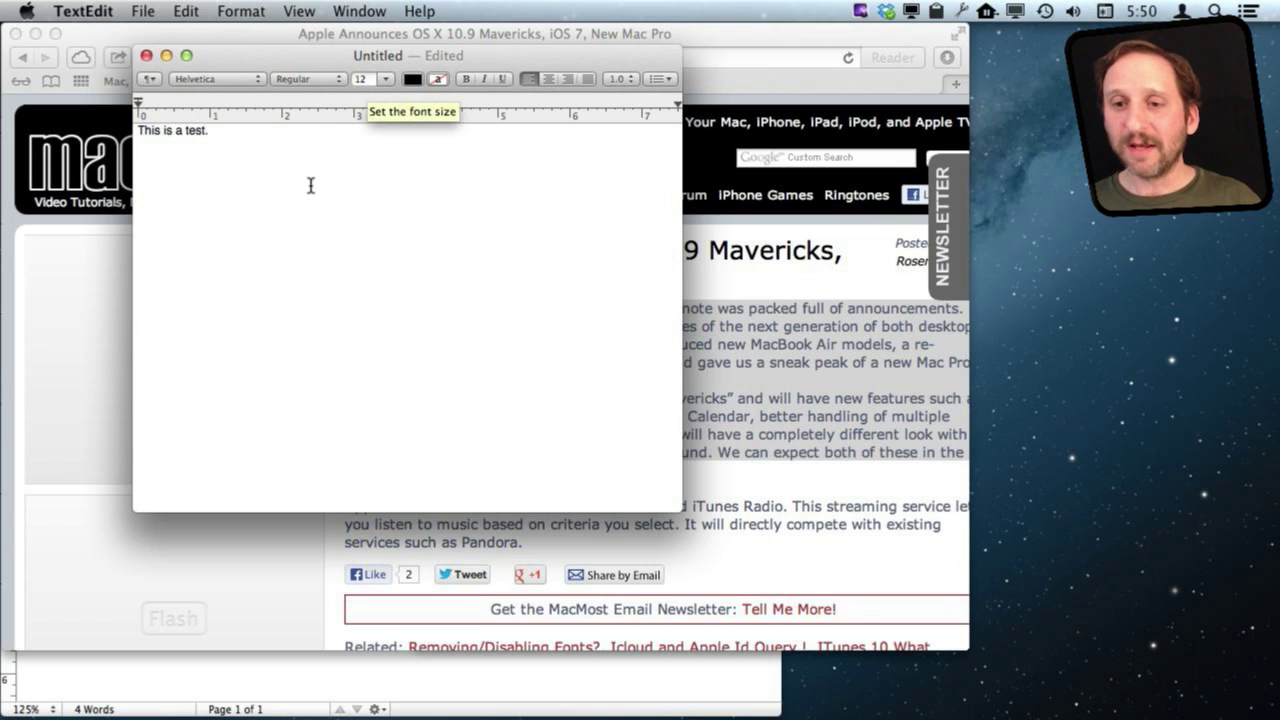
# Step: Paste the copied paragraphs with their original formatting below "This is a test." and undo the paste
pyautogui.click(185, 11)
pyautogui.click(210, 126)
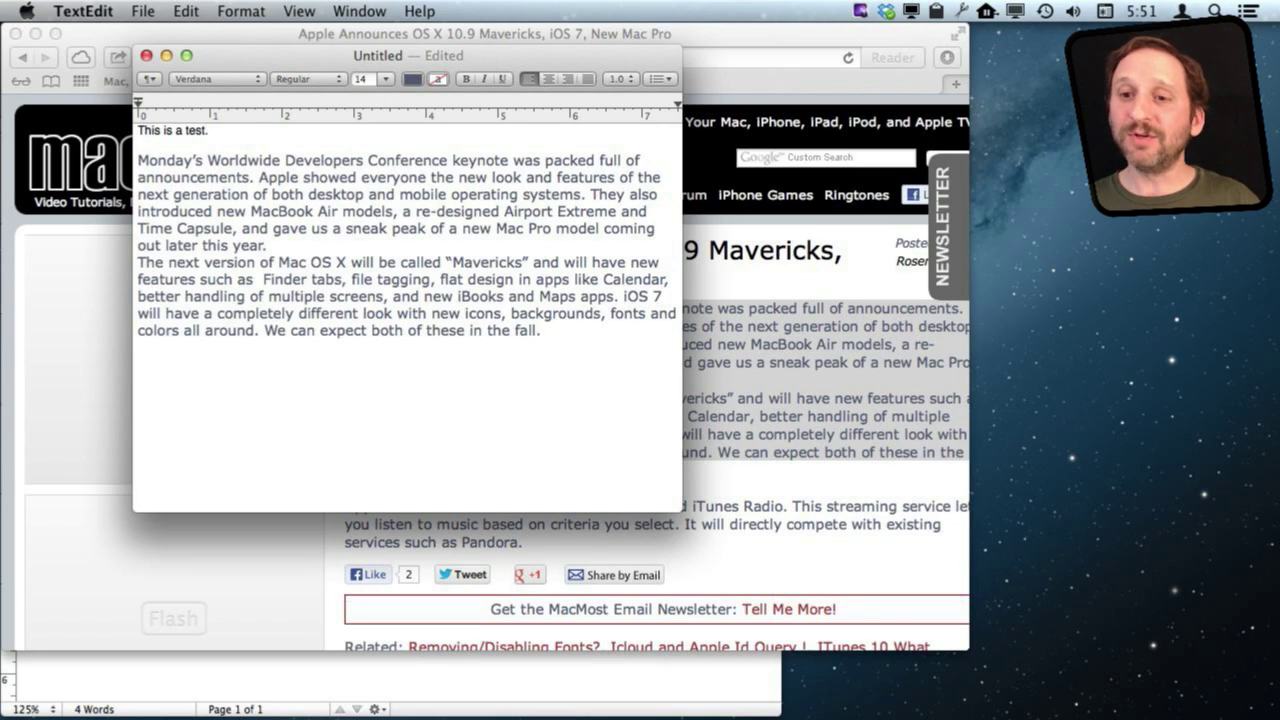
pyautogui.click(186, 11)
pyautogui.click(190, 34)
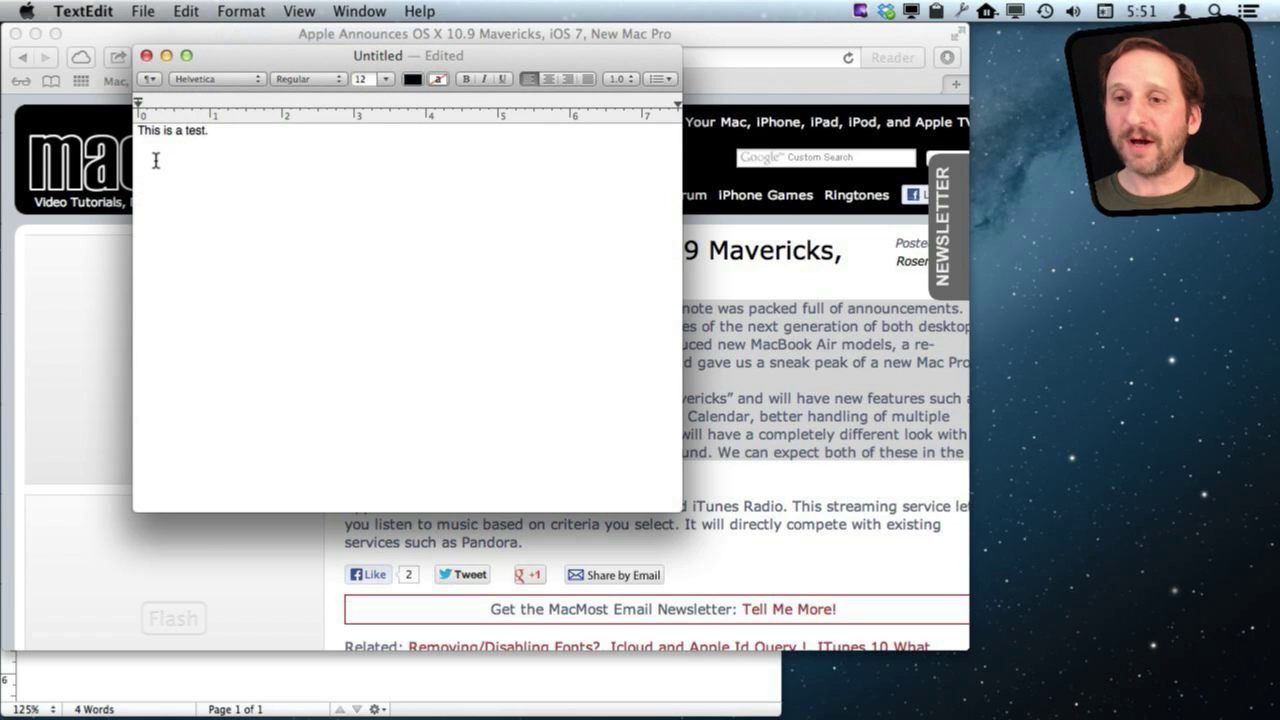
# Step: Insert the copied paragraphs below "This is a test." in TextEdit using Paste and Match Style
pyautogui.click(187, 11)
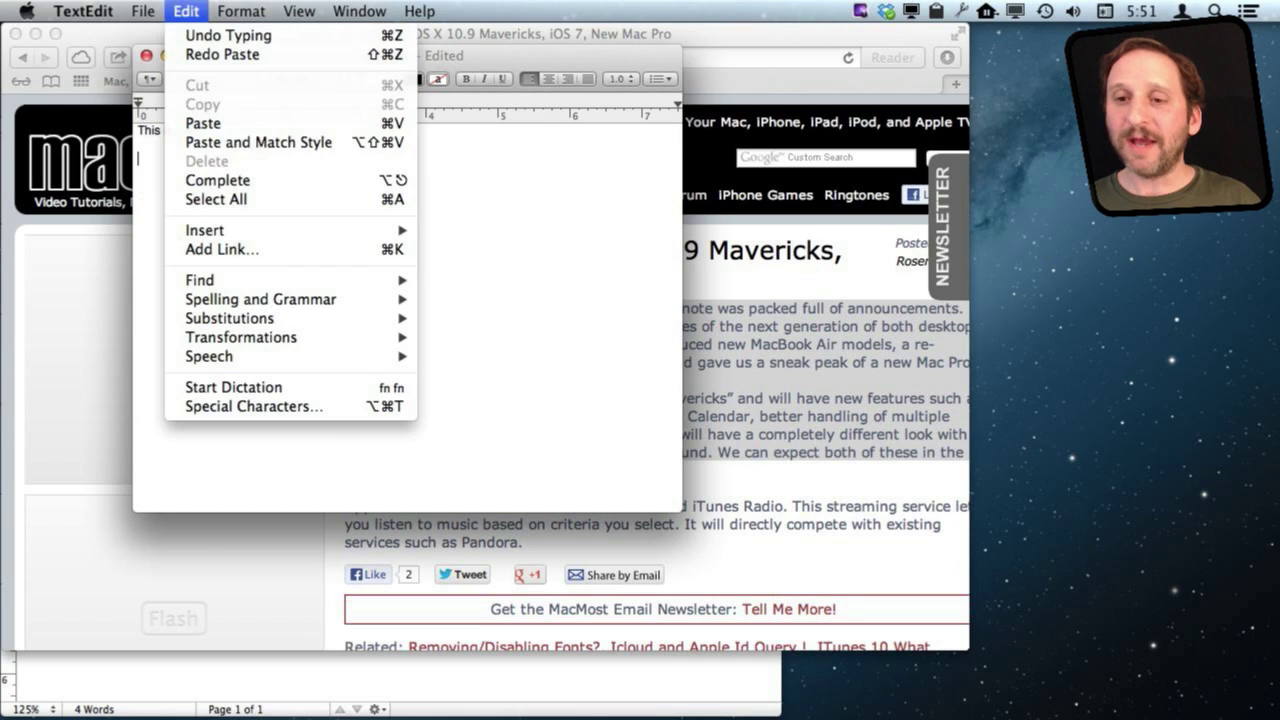
pyautogui.click(203, 142)
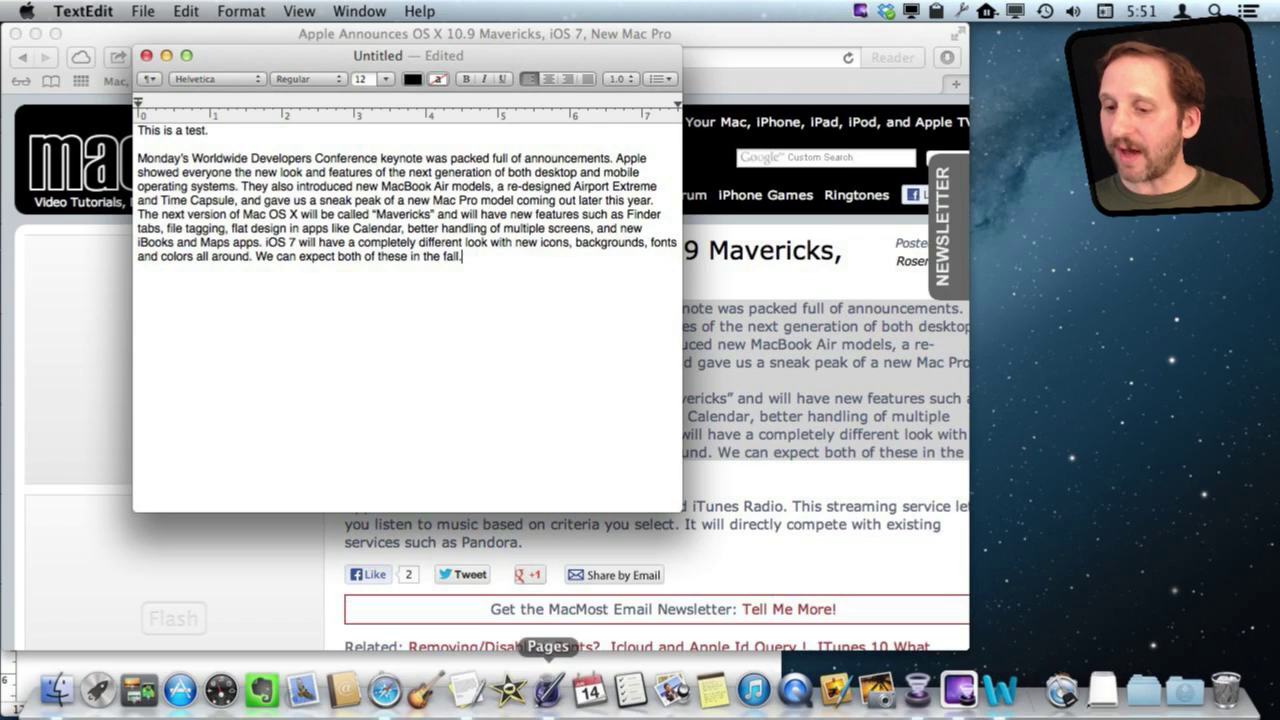
# Step: Switch to Pages, paste the copied paragraphs with their original formatting below "This is a test." and undo the paste
pyautogui.click(548, 690)
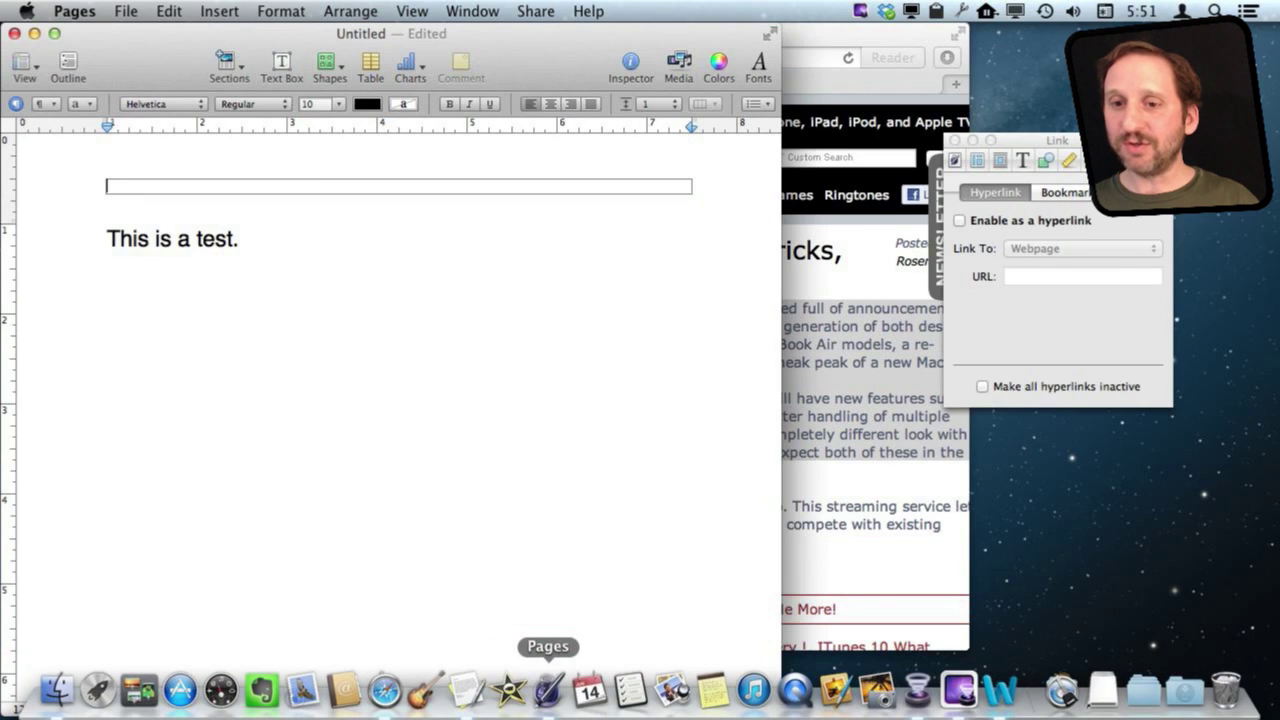
pyautogui.click(175, 290)
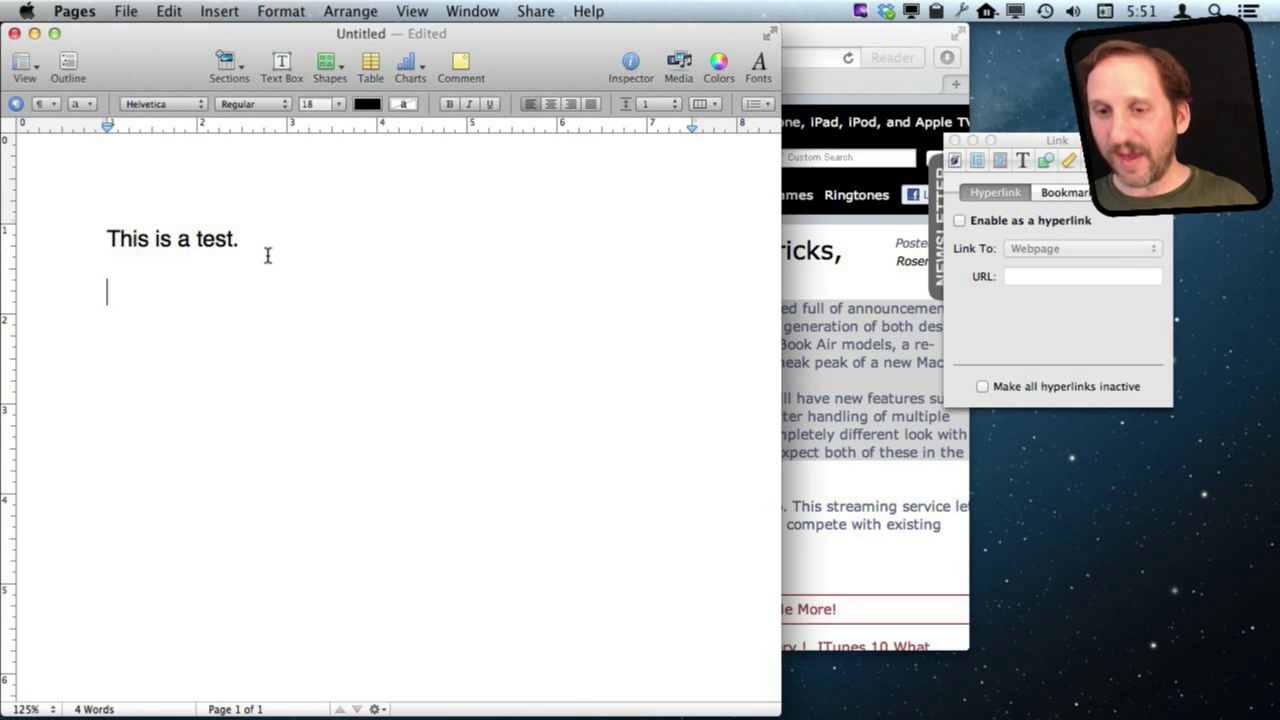
pyautogui.press('super+v')
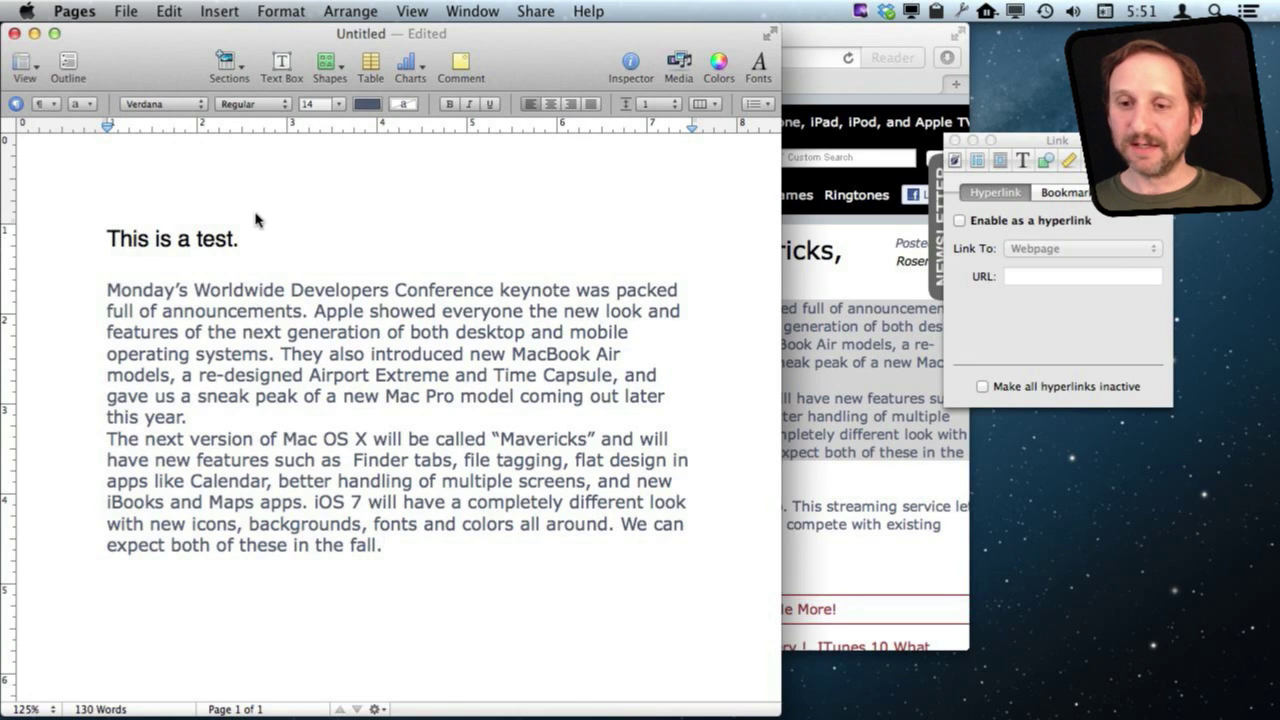
pyautogui.press('super+z')
# Step: Insert the copied paragraphs in the Pages document with Paste and Match Style and undo it
pyautogui.click(170, 11)
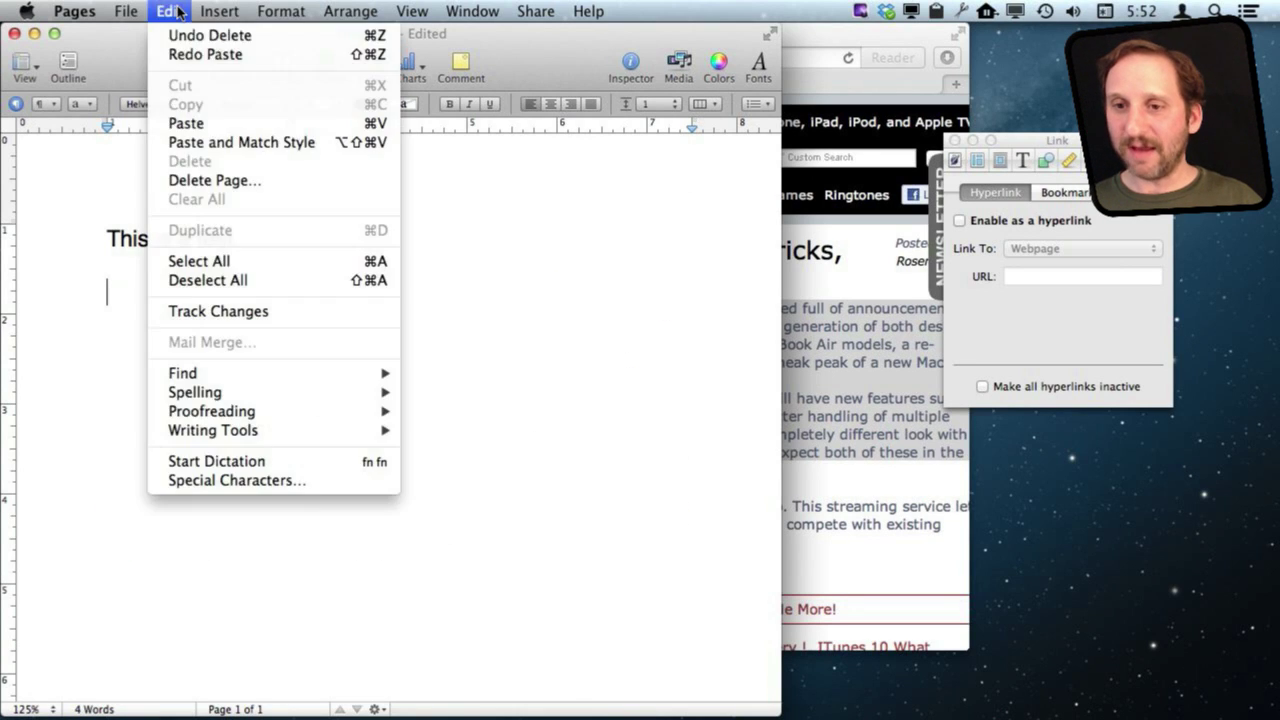
pyautogui.click(197, 145)
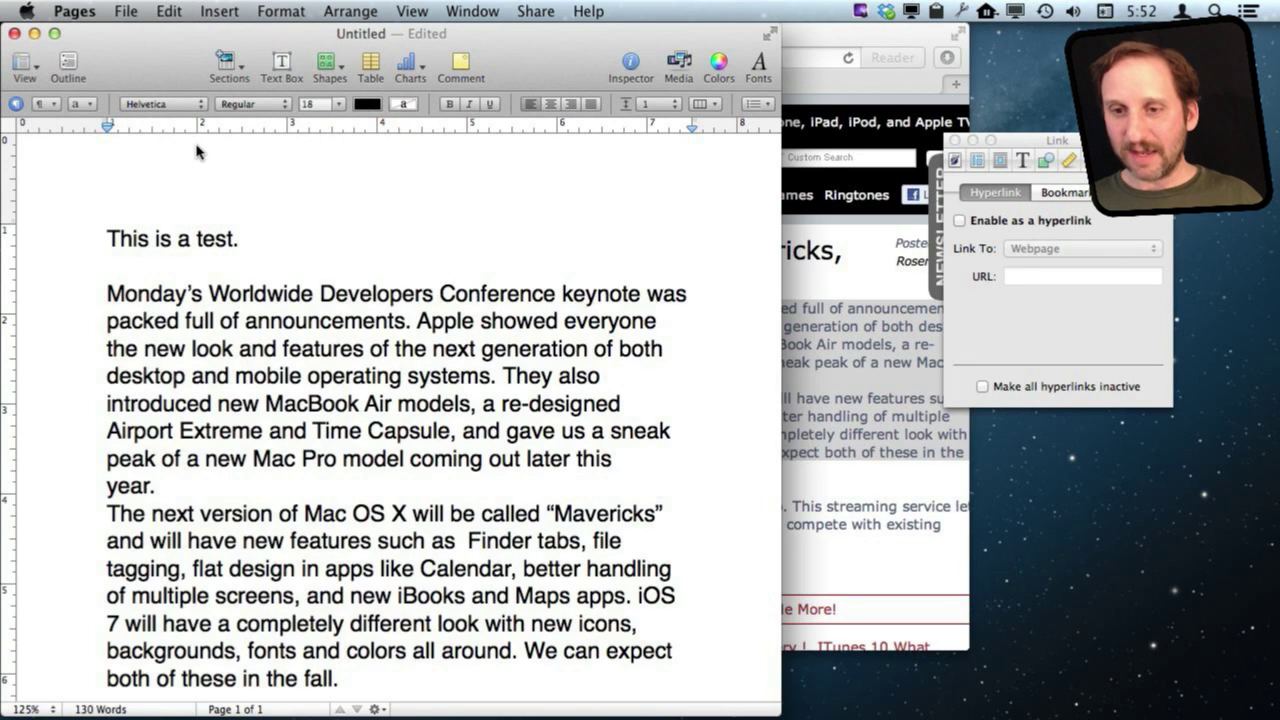
pyautogui.press('super+z')
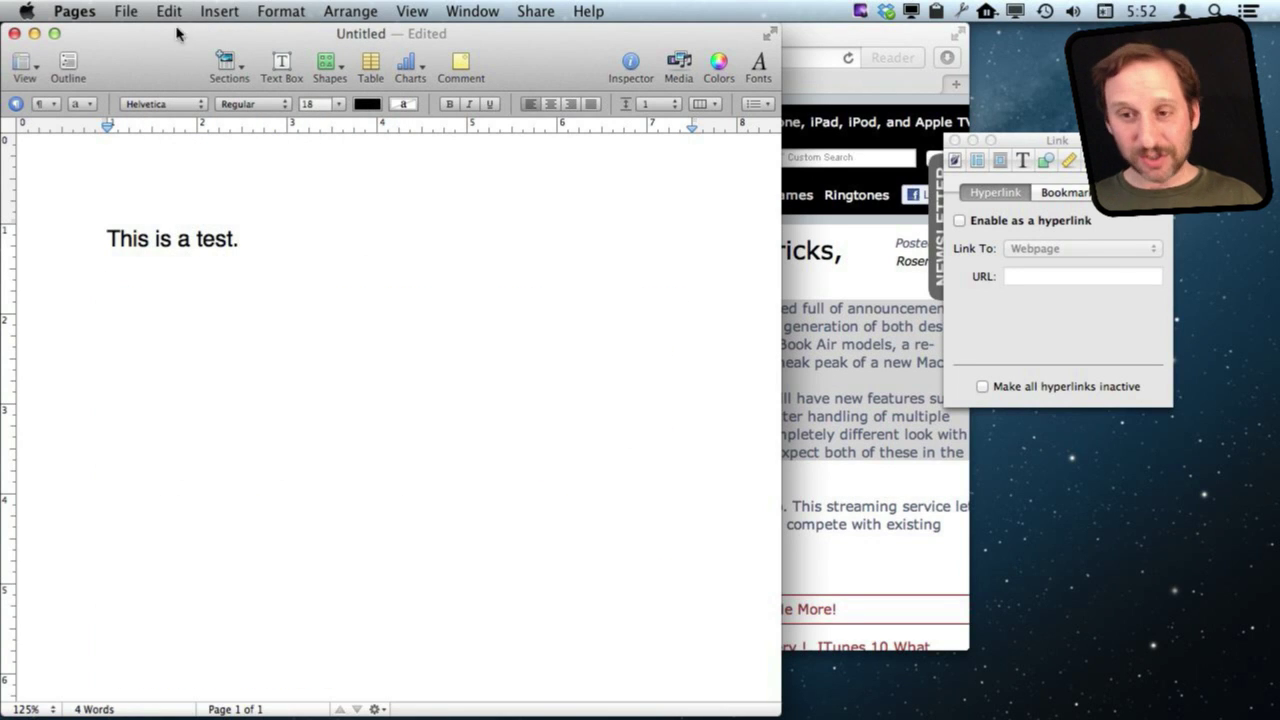
pyautogui.click(170, 11)
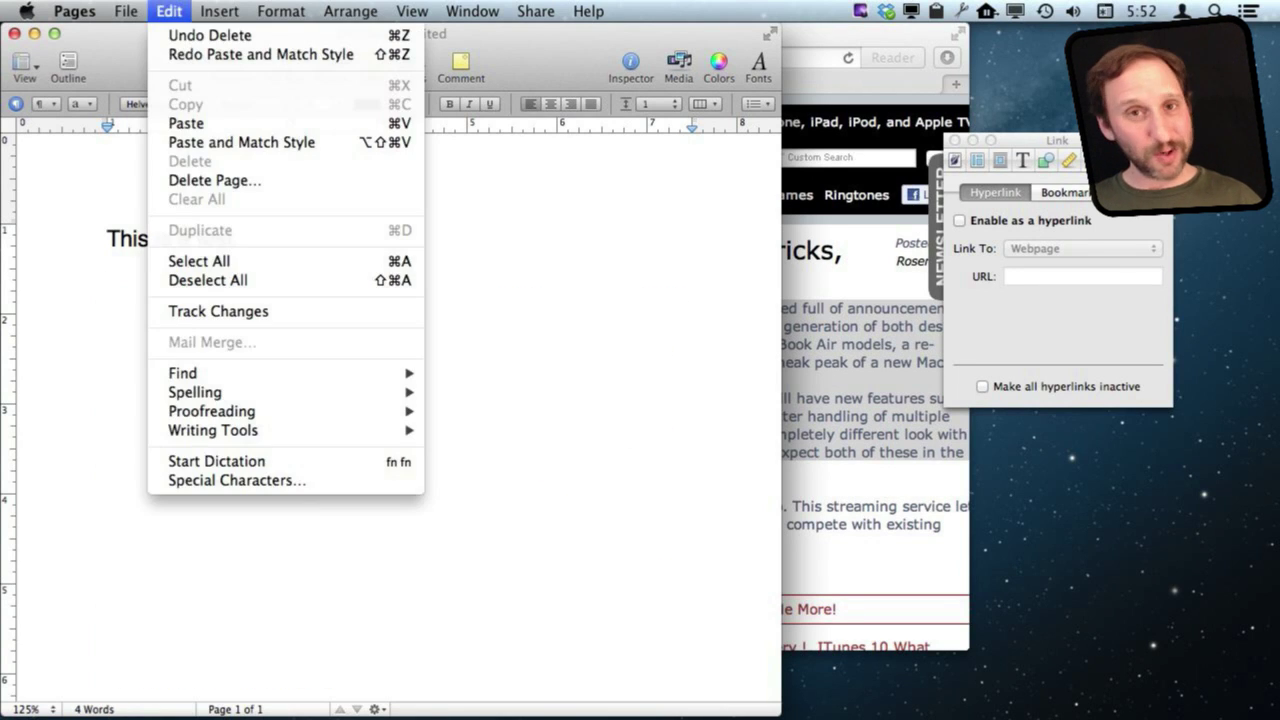
pyautogui.click(193, 123)
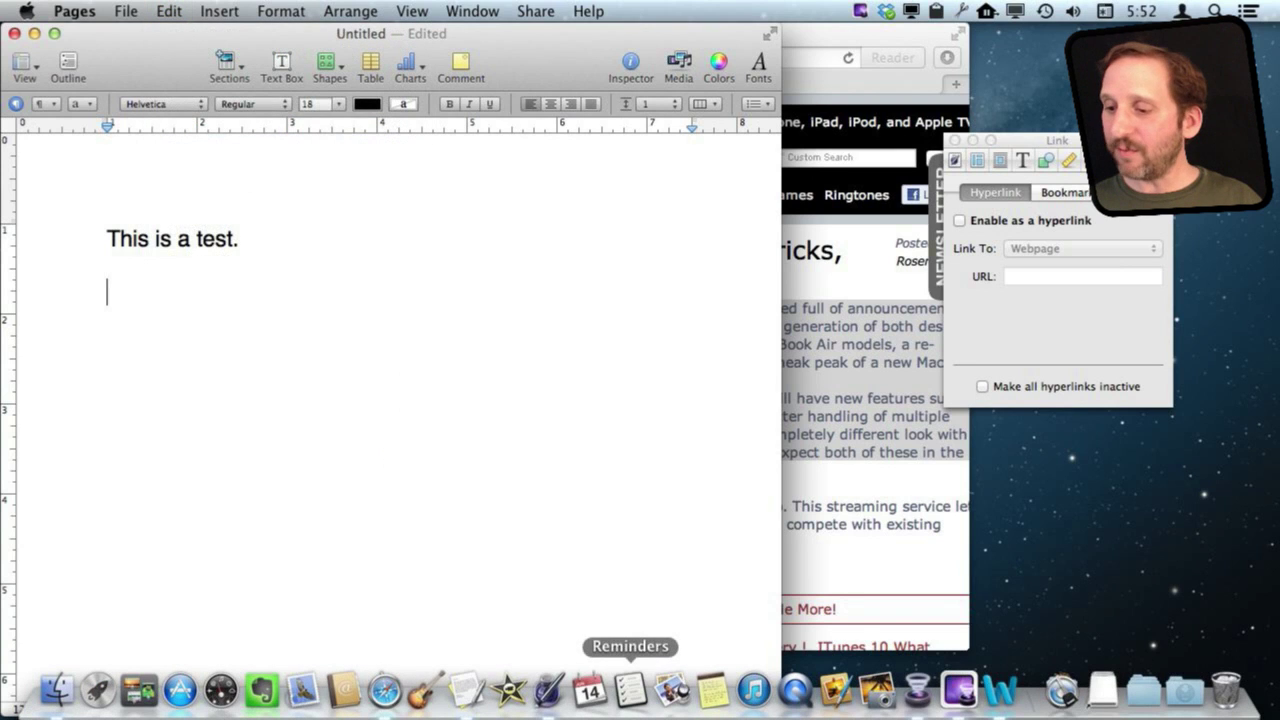
# Step: Switch to Word, paste the copied paragraphs with source formatting under "This is a test" and undo the paste
pyautogui.click(1000, 690)
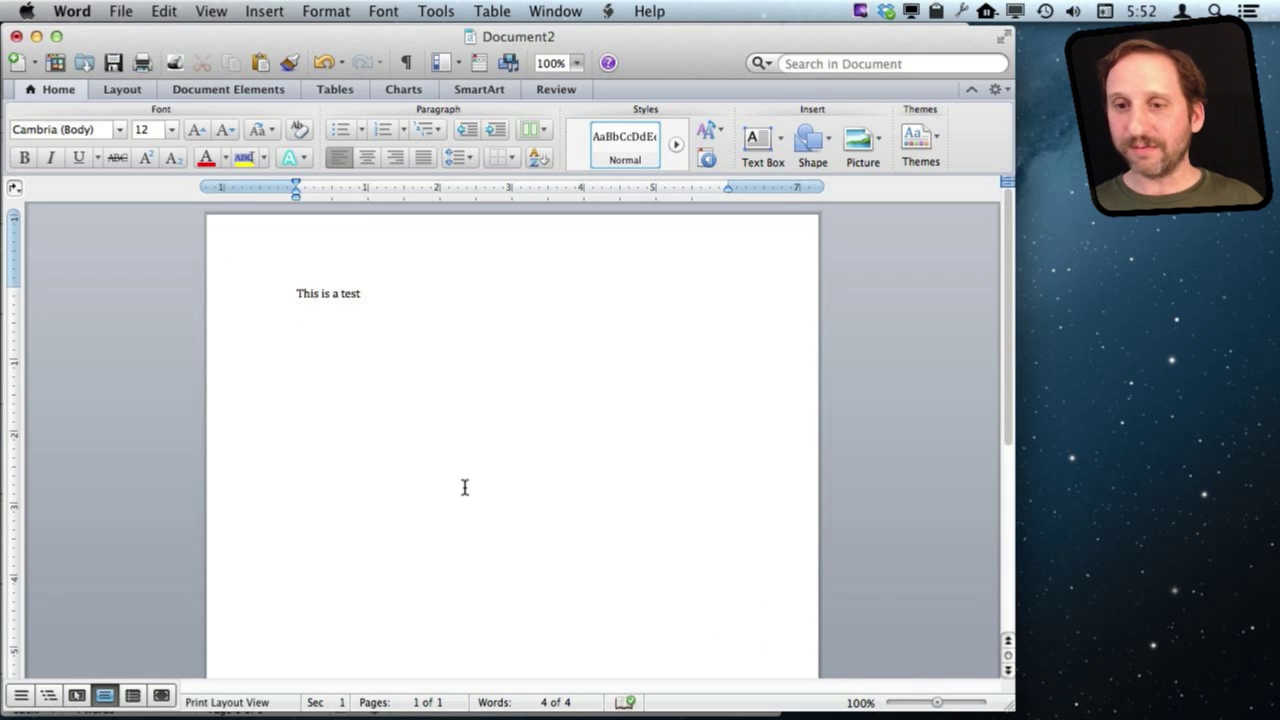
pyautogui.write('Monday’s Worldwide Developers Conference keynote was packed full of announcements. Apple showed everyone the new look and features of the next generation of both desktop and mobile operating systems. They also introduced new MacBook Air models, a re-designed Airport Extreme and Time Capsule, and gave us a sneak peak of a new Mac Pro model coming out later this year. The next version of Mac OS X will be called "Mavericks" and will have new features such as  Finder tabs, file tagging, flat design in apps like Calendar, better handling of multiple screens, and new iBooks and Maps apps. iOS 7 will have a completely different look with new icons, backgrounds, fonts and colors all around. We can expect both of these in the fall.')
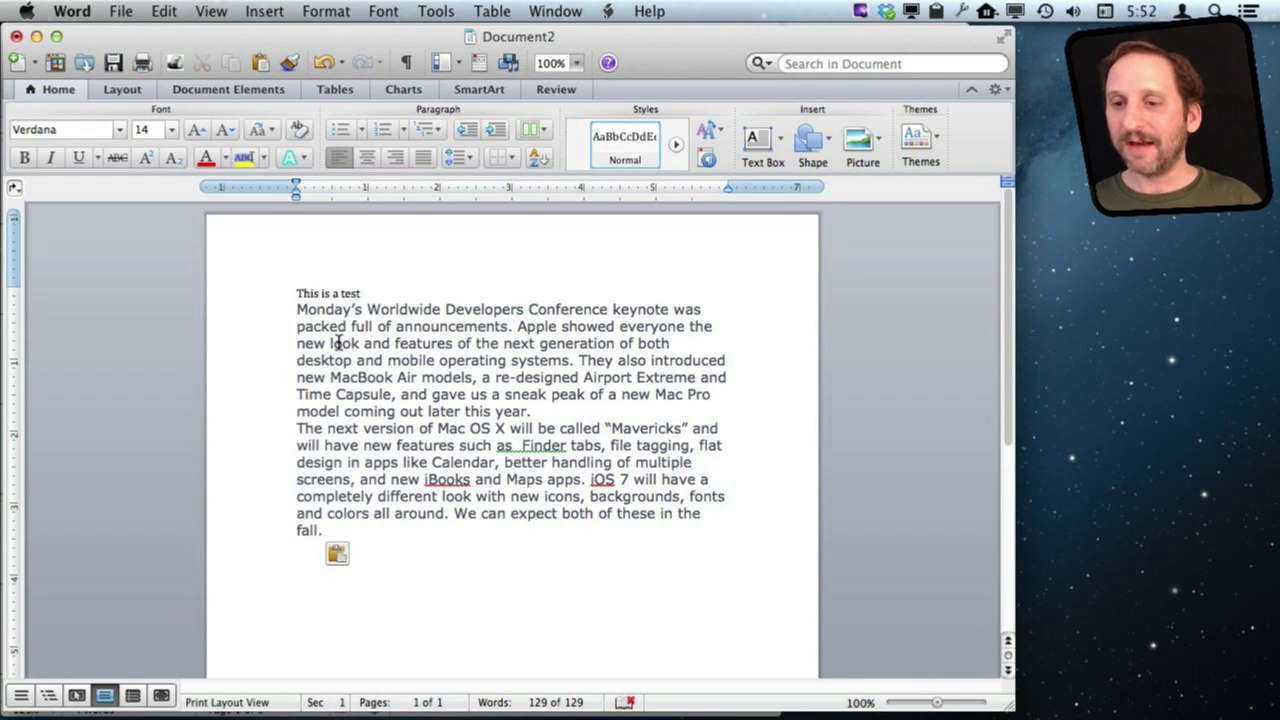
pyautogui.press('super+z')
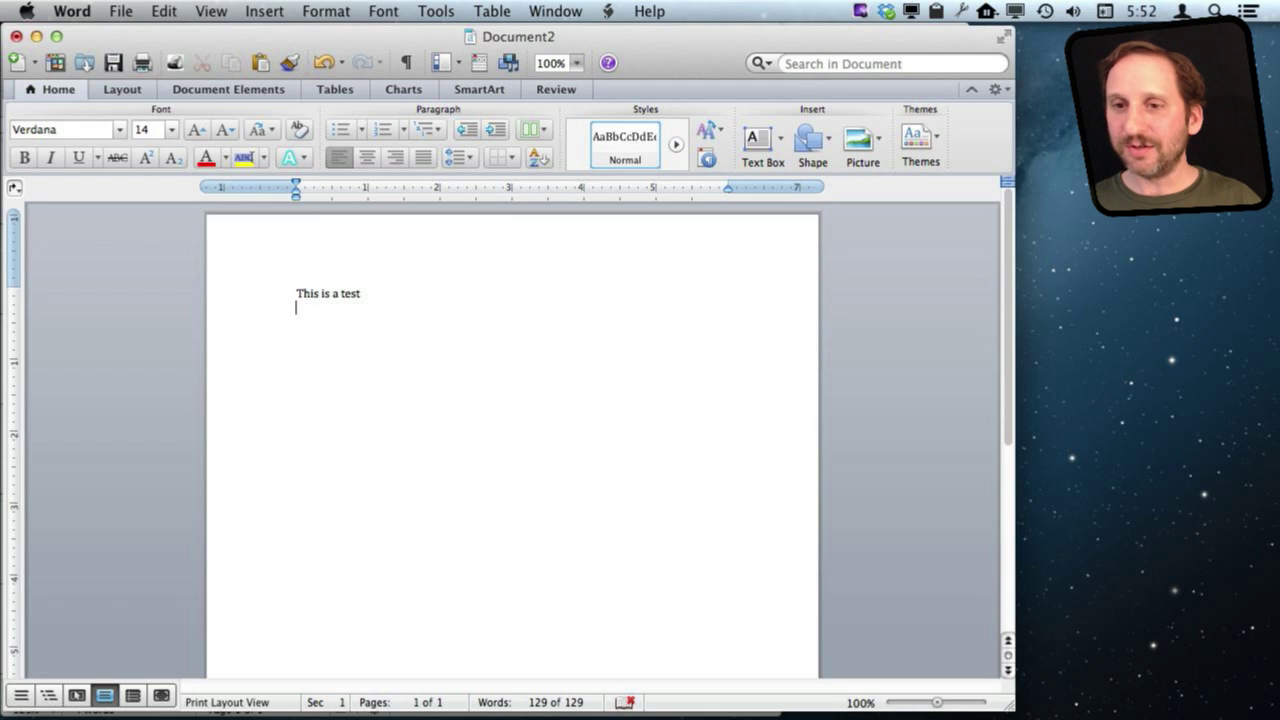
# Step: Insert the copied paragraphs under "This is a test" in Word using Paste and Match Formatting
pyautogui.click(165, 11)
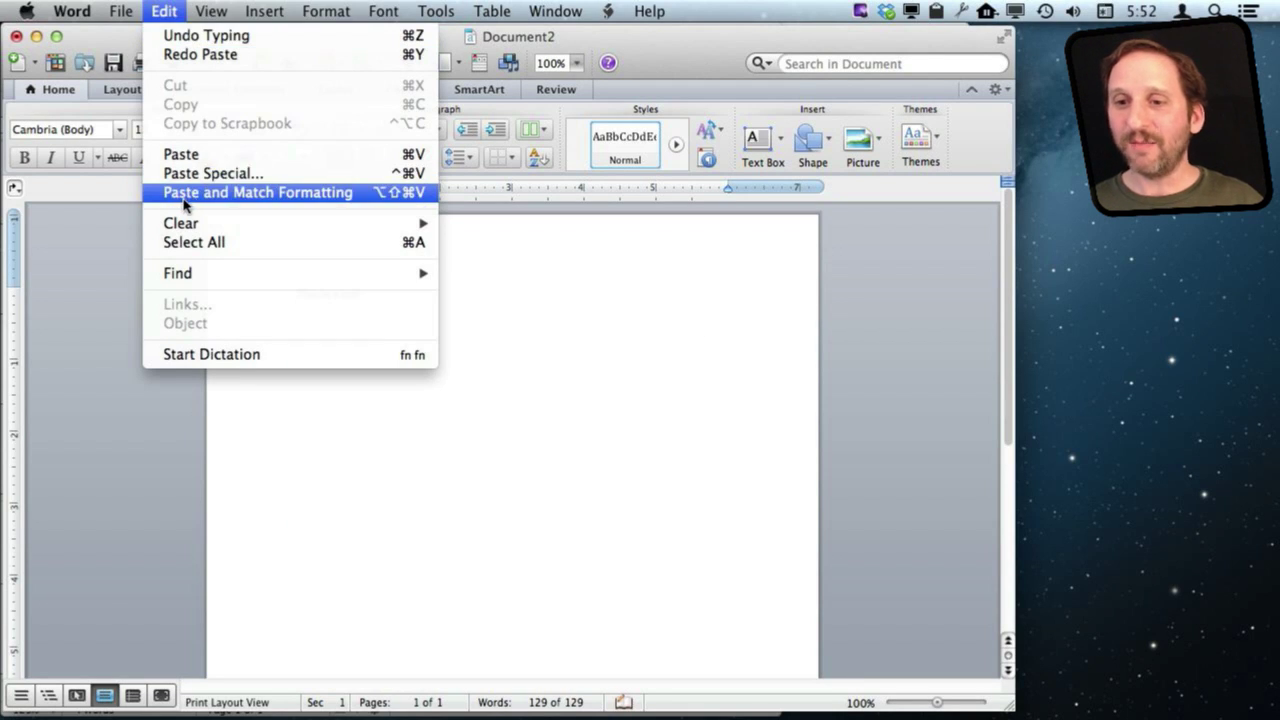
pyautogui.click(376, 198)
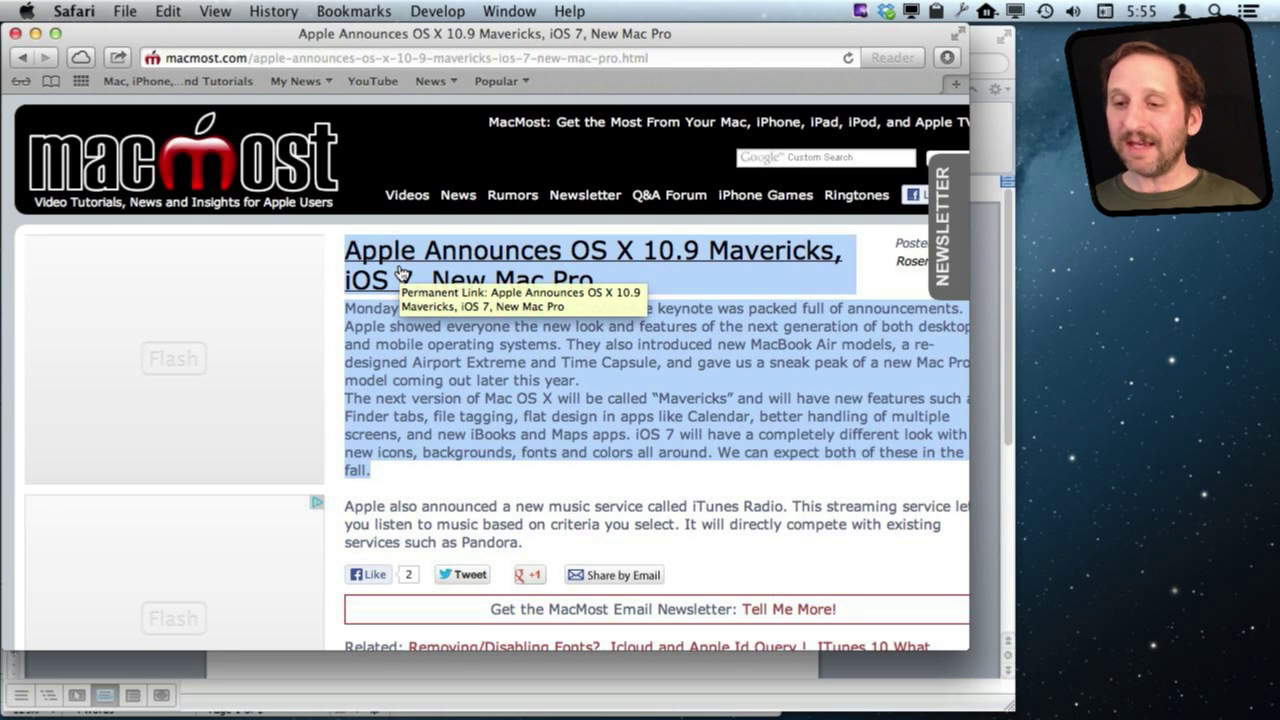
# Step: Switch to TextEdit, paste the article's linked headline and two paragraphs with original formatting, and undo the paste
pyautogui.press('super+Tab')
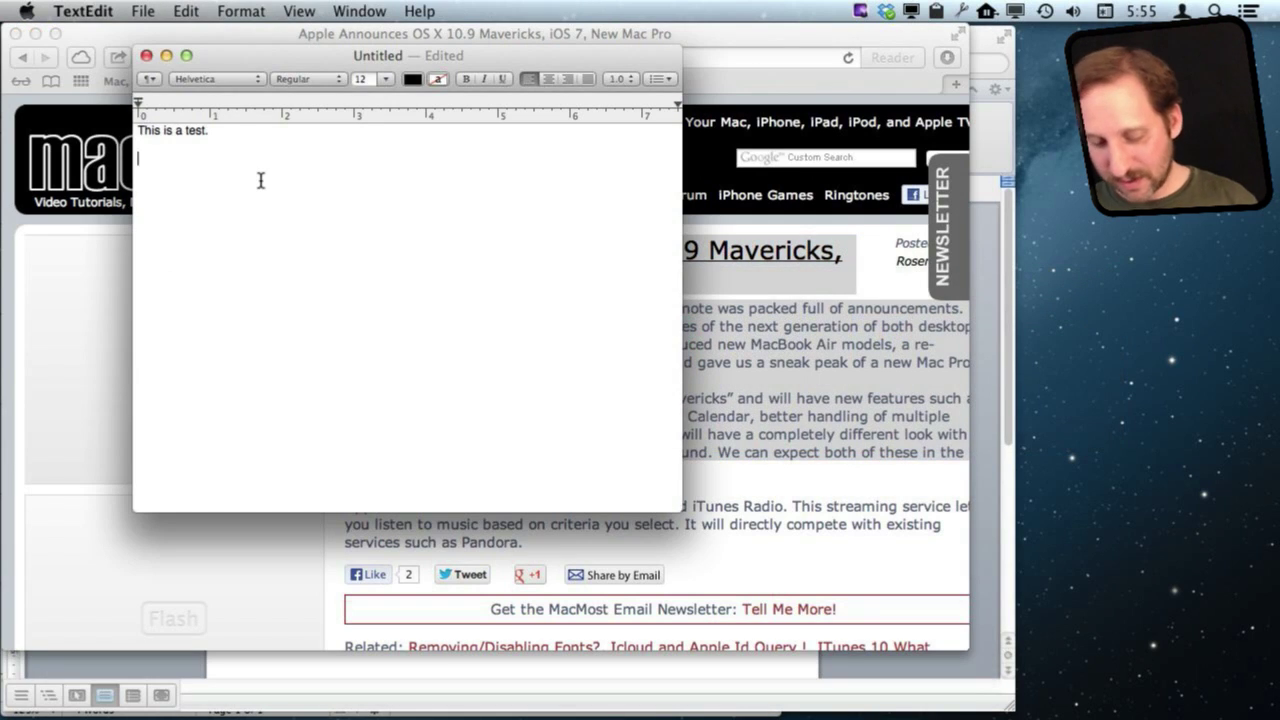
pyautogui.write('Apple Announces OS X 10.9 Mavericks, iOS 7, New Mac Pro Monday’s Worldwide Developers Conference keynote was packed full of announcements. Apple showed everyone the new look and features of the next generation of both desktop and mobile operating systems. They also introduced new MacBook Air models, a re-designed Airport Extreme and Time Capsule, and gave us a sneak peak of a new Mac Pro model coming out later this year. The next version of Mac OS X will be called "Mavericks" and will have new features such as  Finder tabs, file tagging, flat design in apps like Calendar, better handling of multiple screens, and new iBooks and Maps apps. iOS 7 will have a completely different look with new icons, backgrounds, fonts and colors all around. We can expect both of these in the fall.')
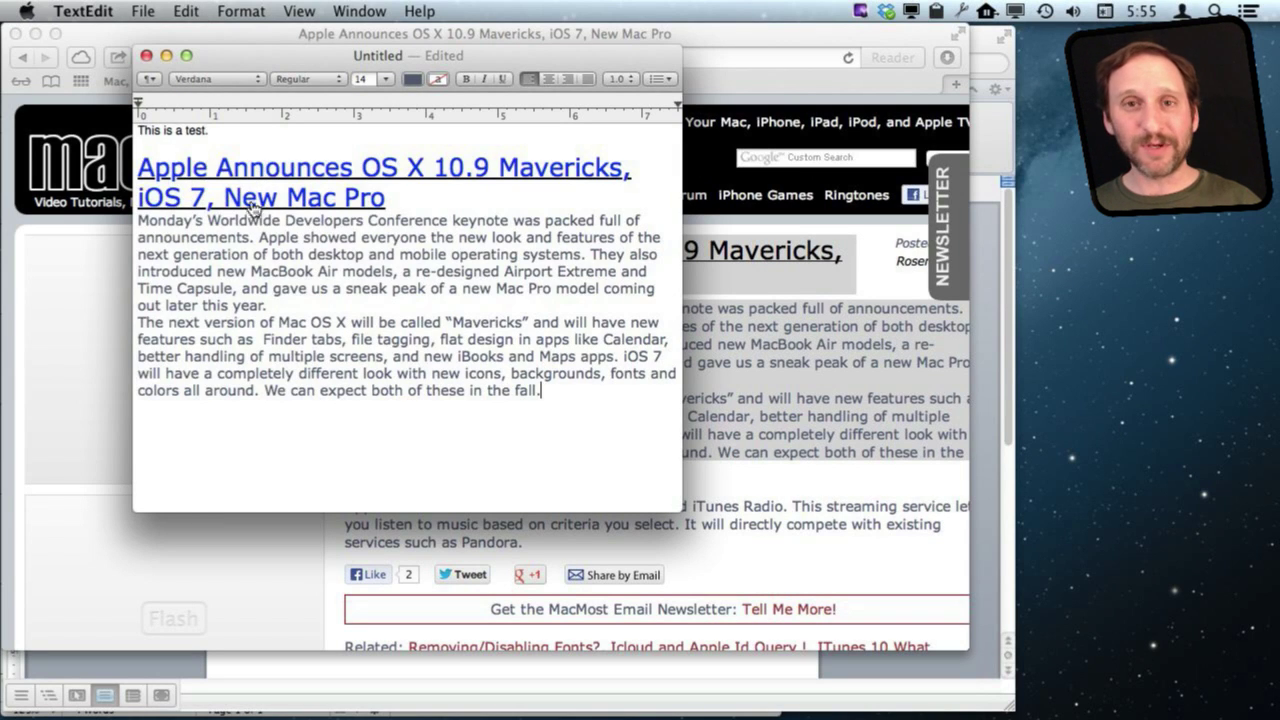
pyautogui.press('super+z')
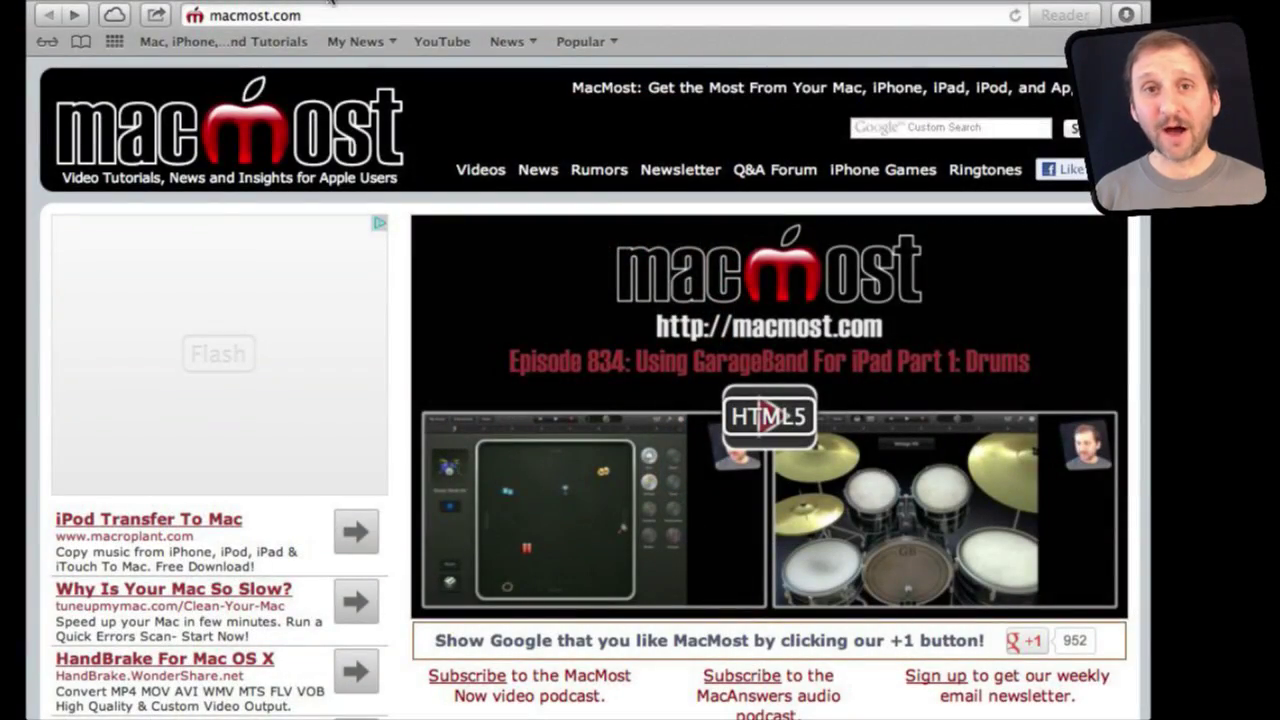
# Step: Open the "MacMost Now 833: 18 Google Search Tricks" post from the macmost.com home page and look over it
pyautogui.scroll(-6, 556, 405)
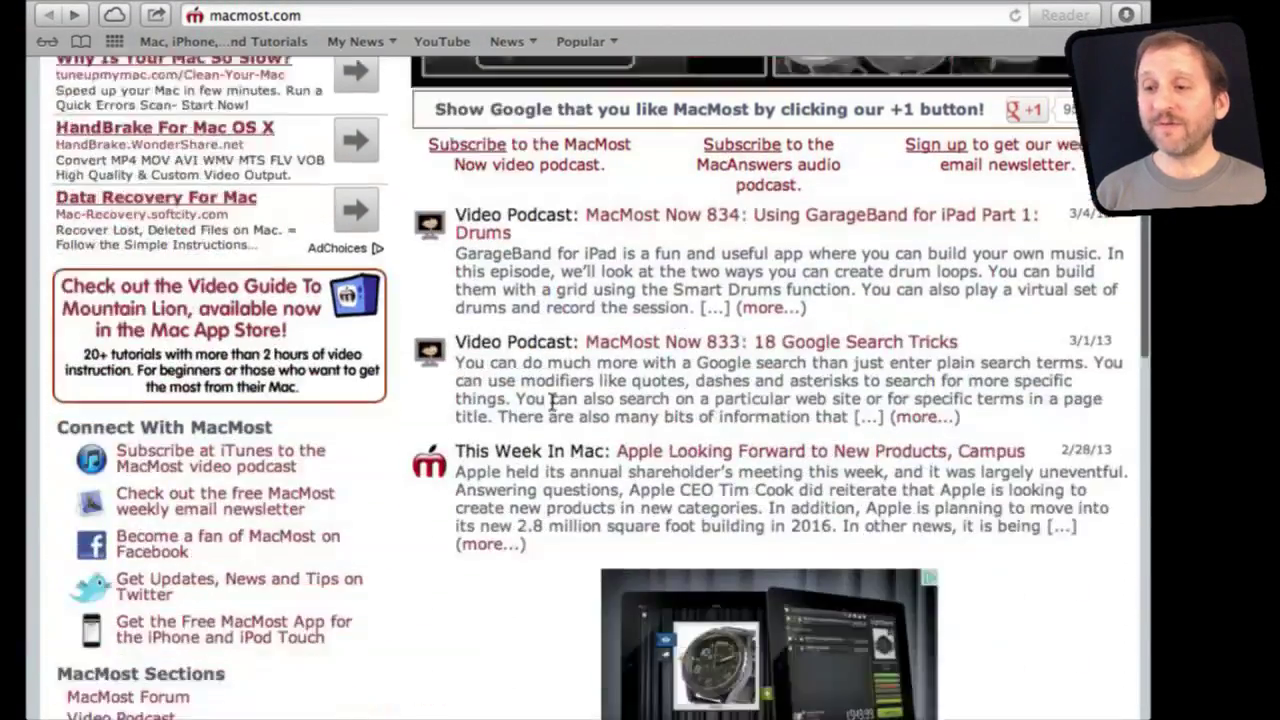
pyautogui.click(646, 268)
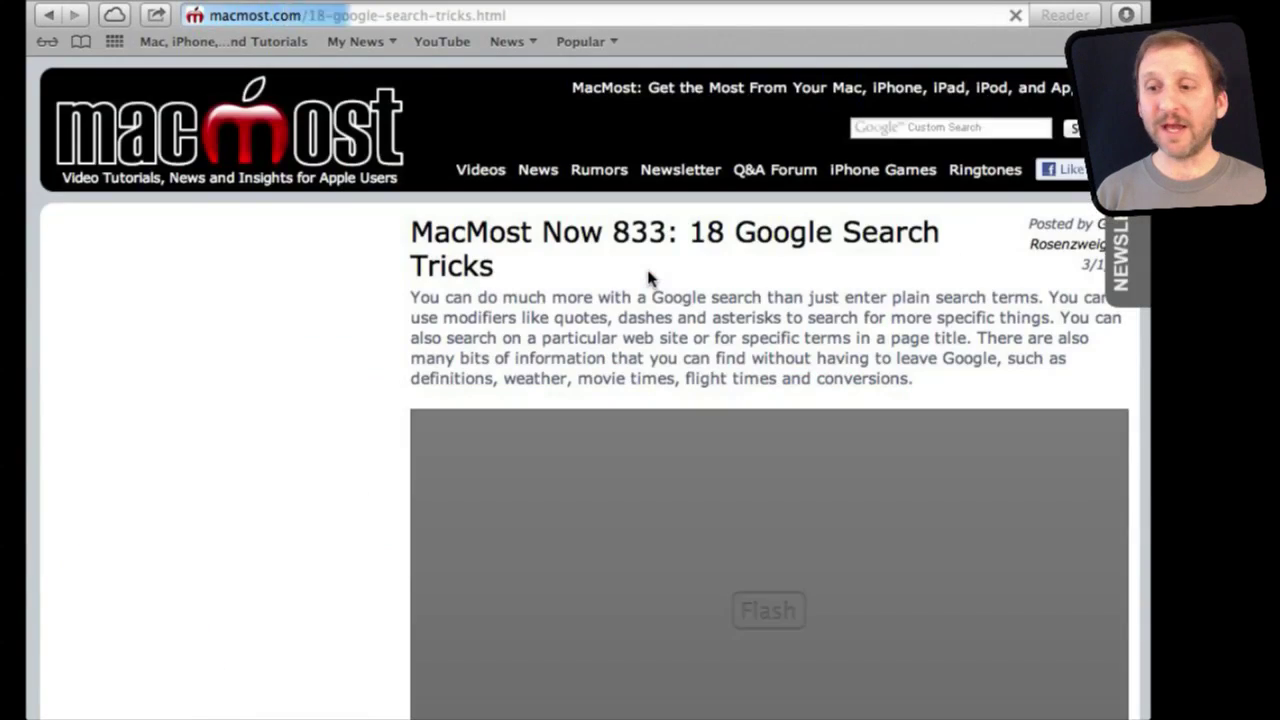
pyautogui.scroll(-5, 636, 378)
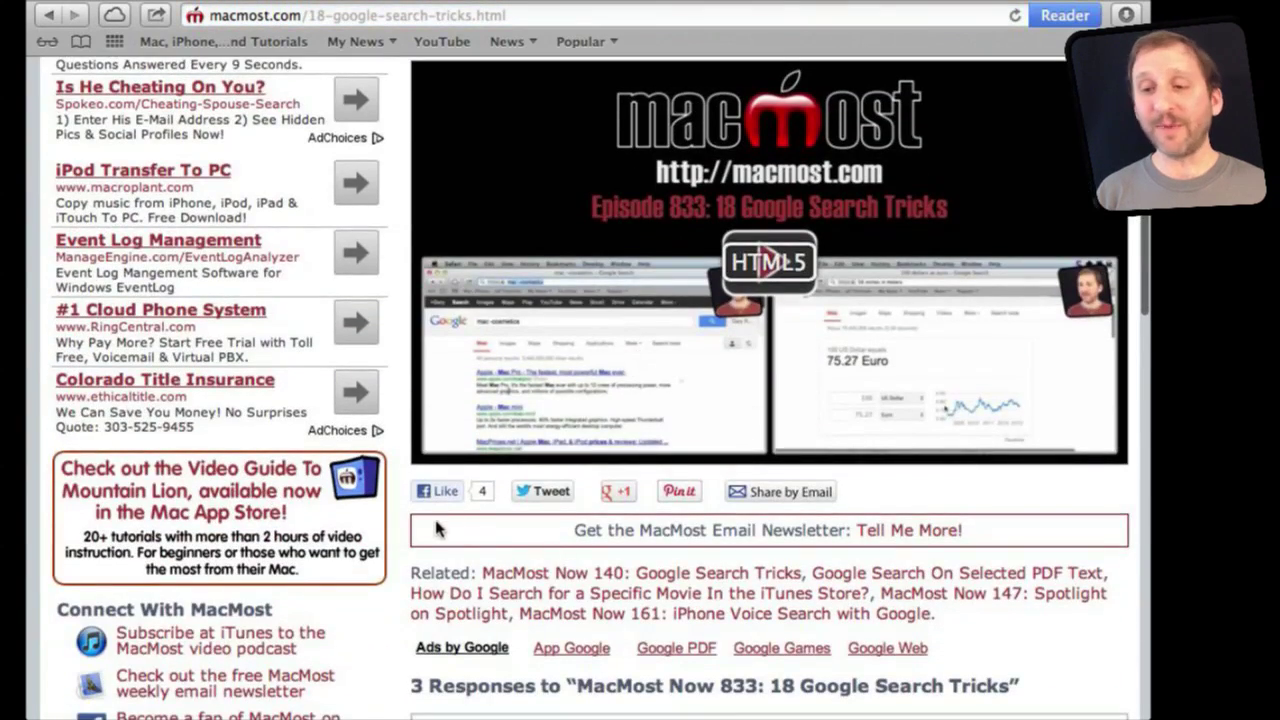